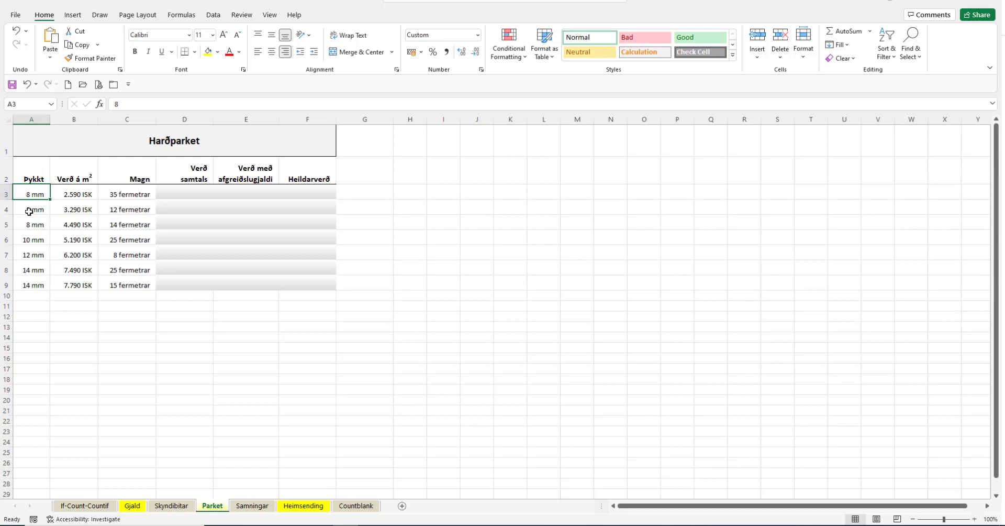
Examine the custom number formats used by the first Þykkt cell (A3) and the first Magn cell (C3).
{"action": "left_click", "coordinate": [481, 70]}
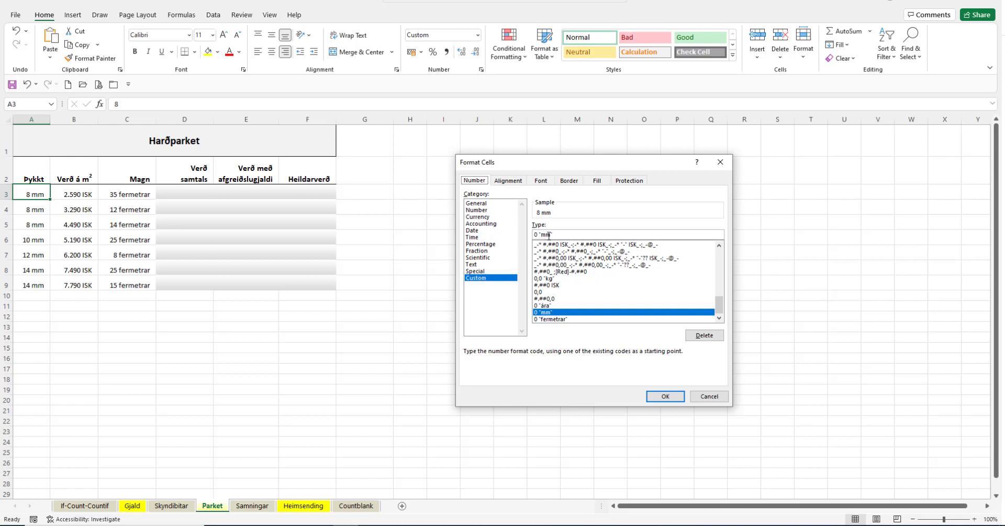
{"action": "left_click", "coordinate": [664, 397]}
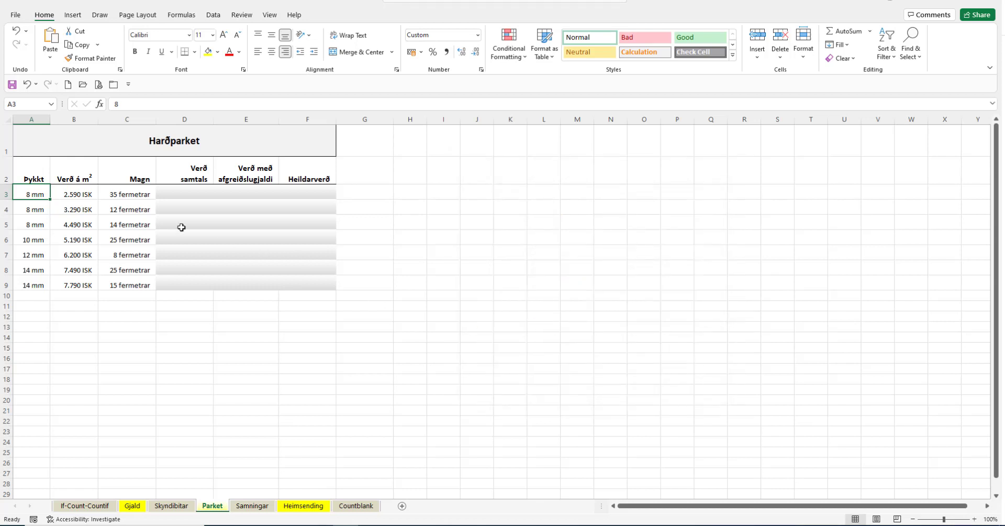
{"action": "left_click", "coordinate": [135, 195]}
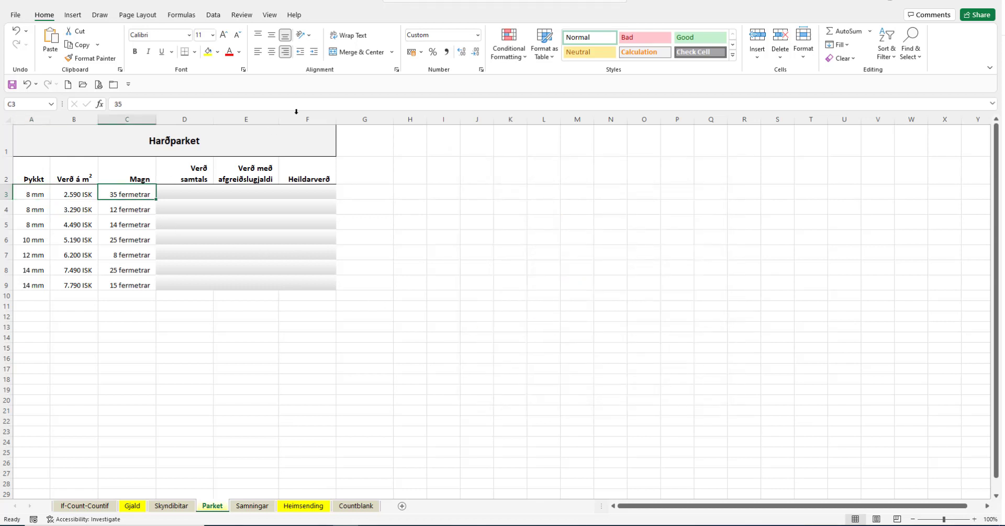
{"action": "left_click", "coordinate": [480, 71]}
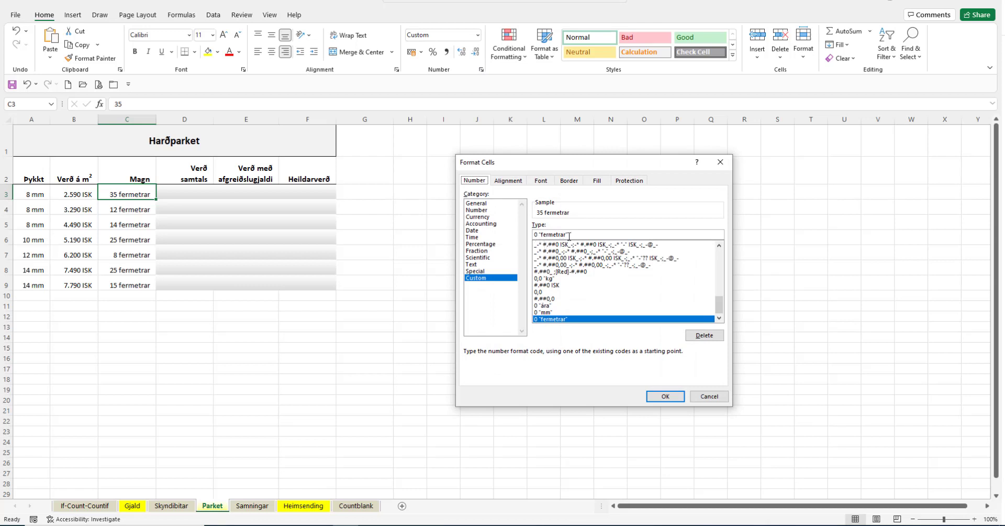
{"action": "left_click", "coordinate": [667, 398]}
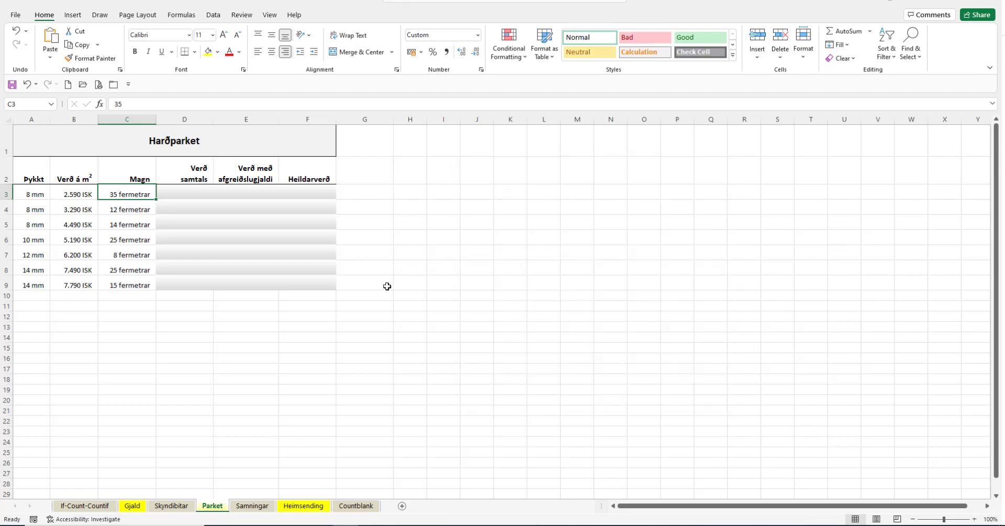
Enter the formula =C3*B3 in D3 to multiply the quantity by the price per square metre.
{"action": "left_click", "coordinate": [190, 192]}
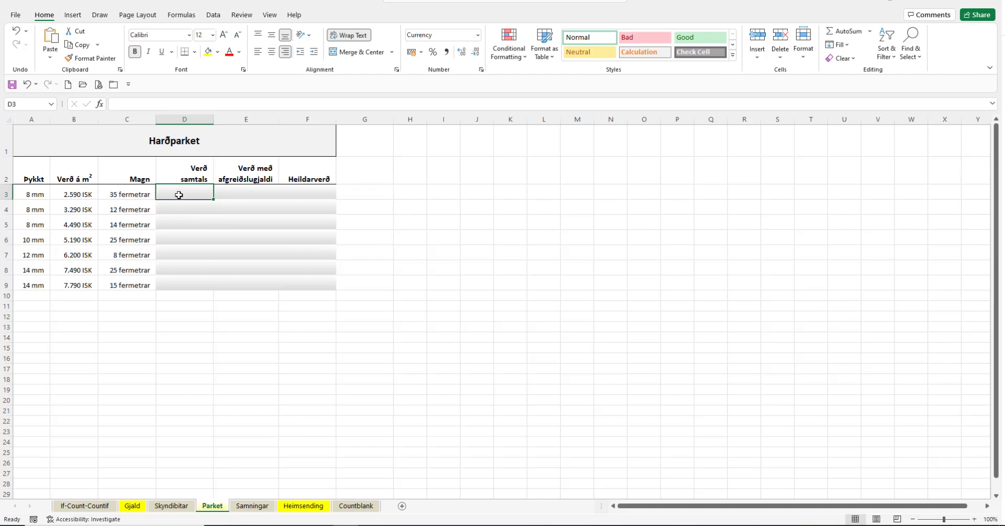
{"action": "type", "text": "="}
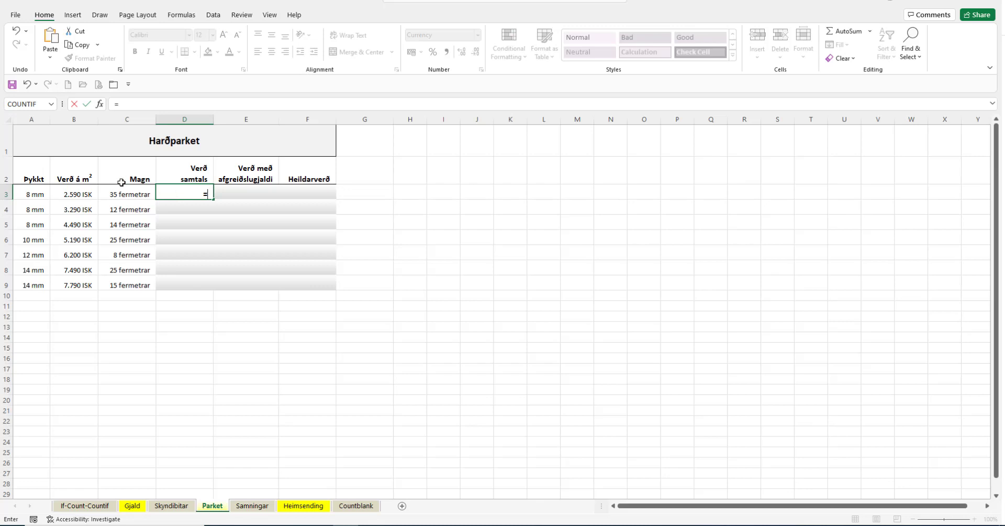
{"action": "left_click", "coordinate": [120, 188]}
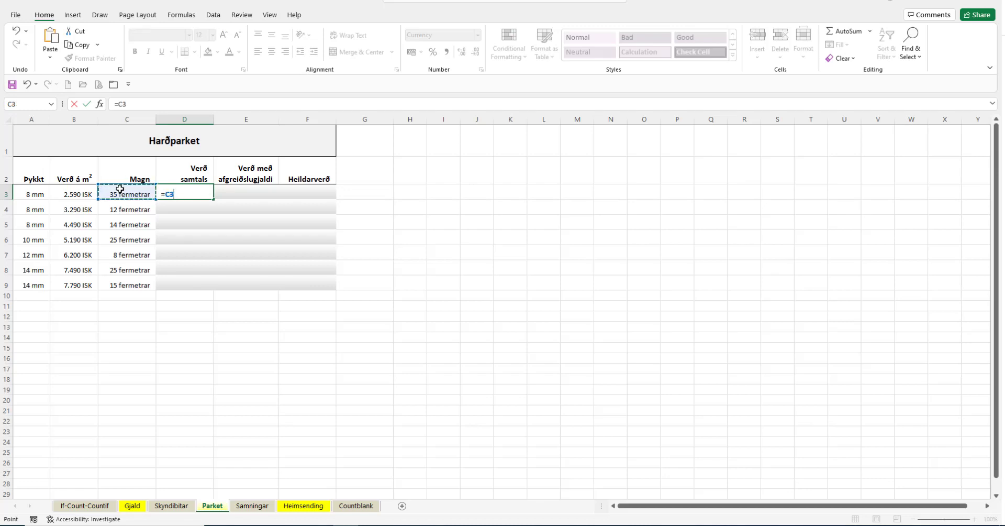
{"action": "type", "text": "*"}
{"action": "left_click", "coordinate": [82, 190]}
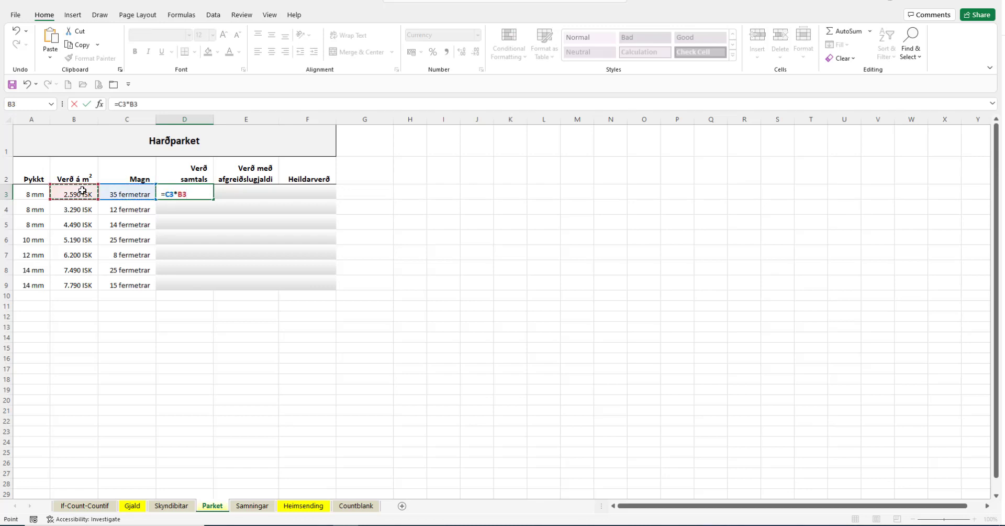
{"action": "key", "text": "ctrl+Return"}
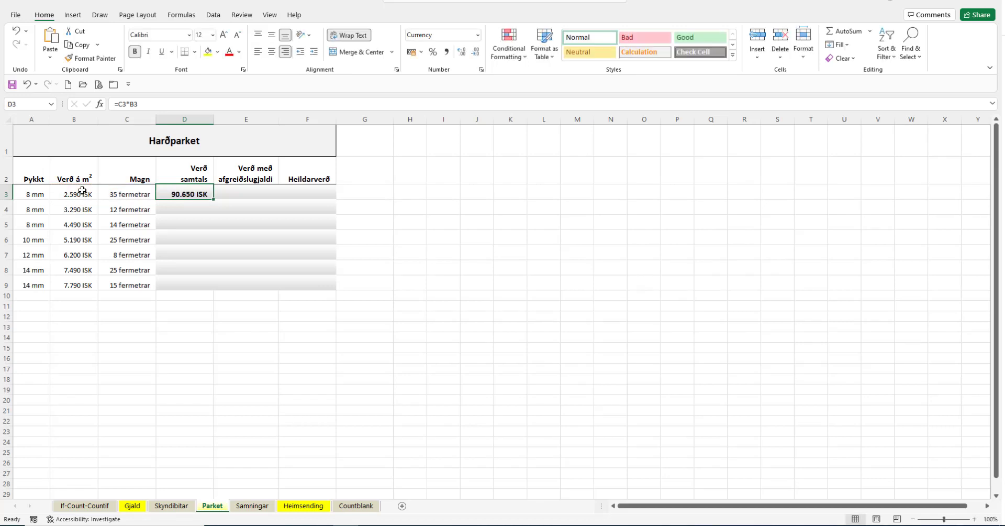
Check the fees on the Gjald sheet and enter =D3+Afgreiðslugjald in E3 of the Parket sheet, using the defined name.
{"action": "left_click", "coordinate": [239, 191]}
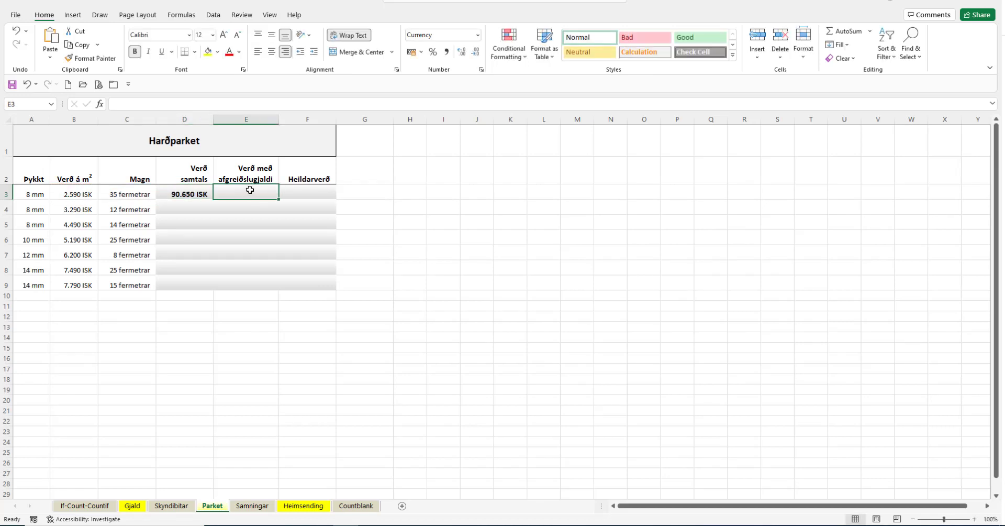
{"action": "left_click", "coordinate": [132, 506]}
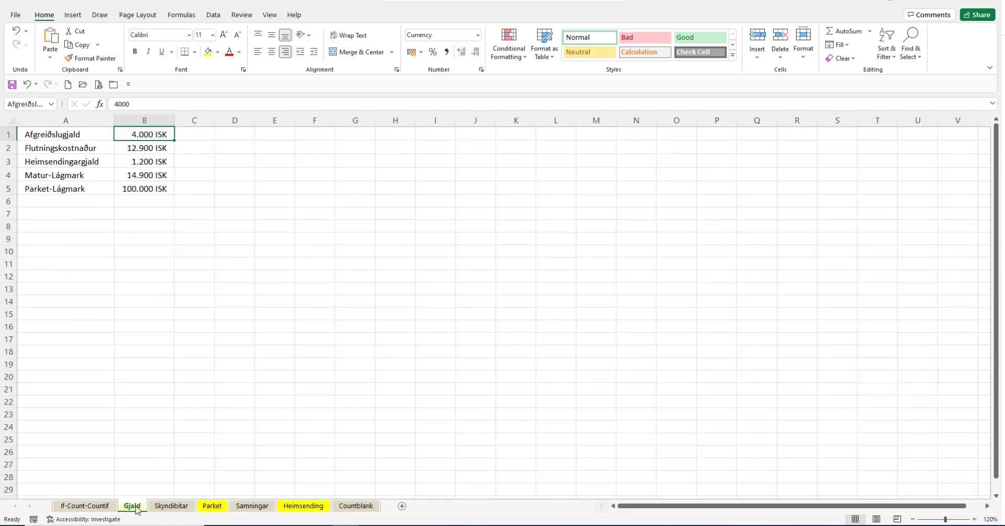
{"action": "left_click", "coordinate": [212, 506]}
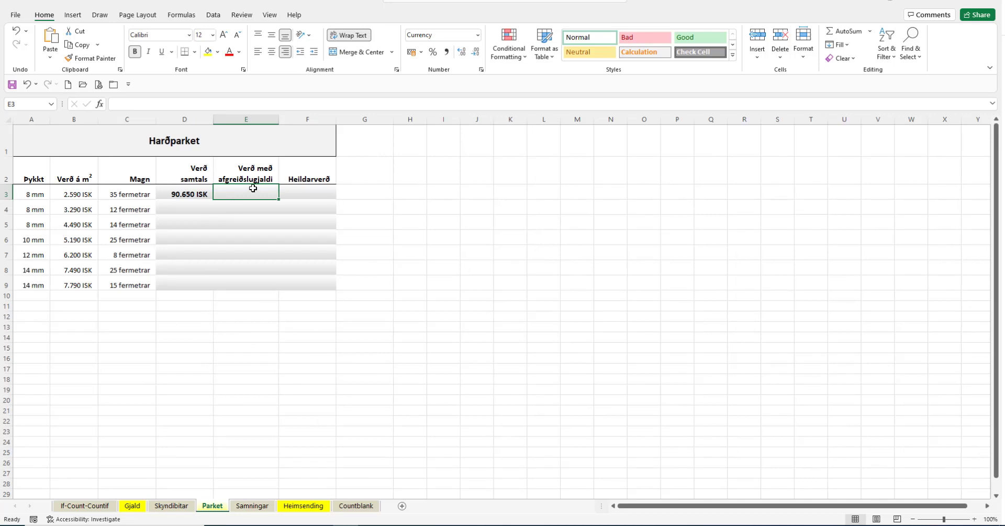
{"action": "type", "text": "="}
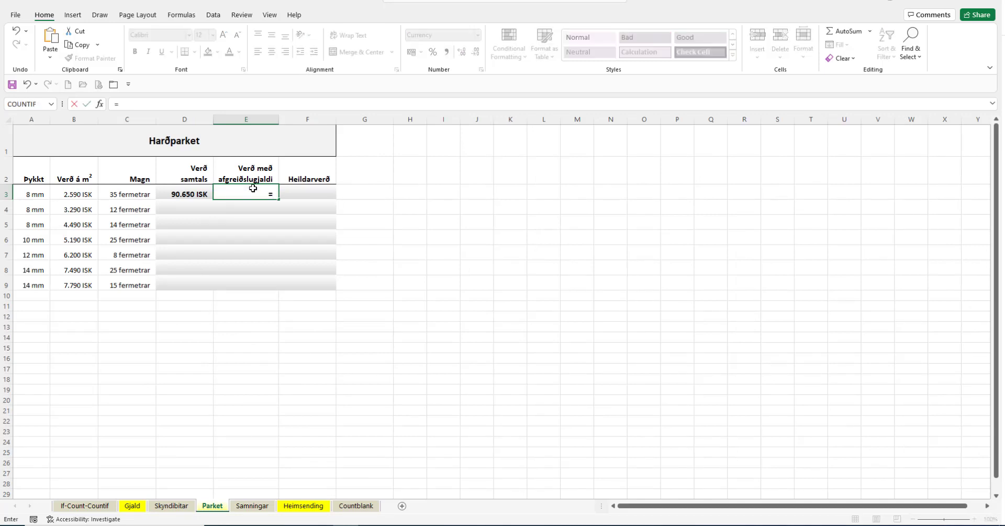
{"action": "left_click", "coordinate": [188, 191]}
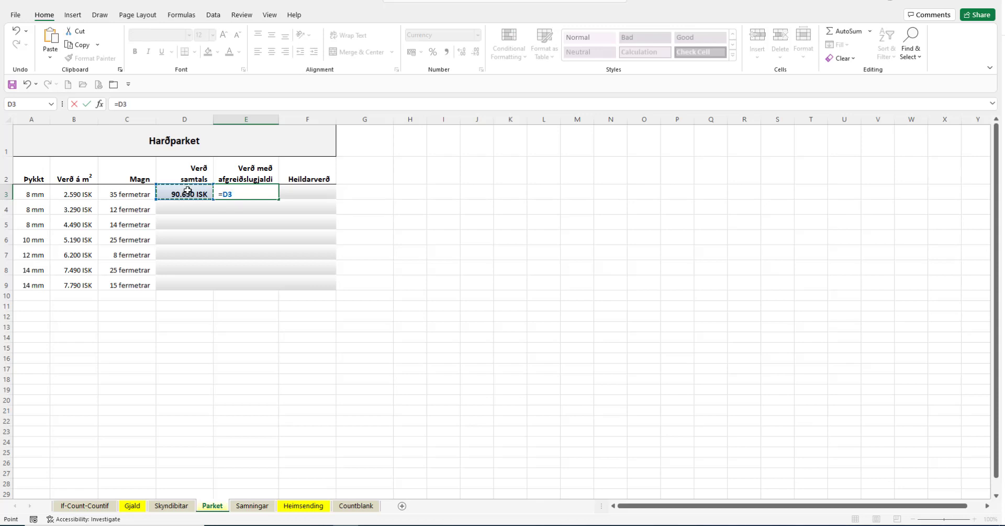
{"action": "type", "text": "+"}
{"action": "key", "text": "F3"}
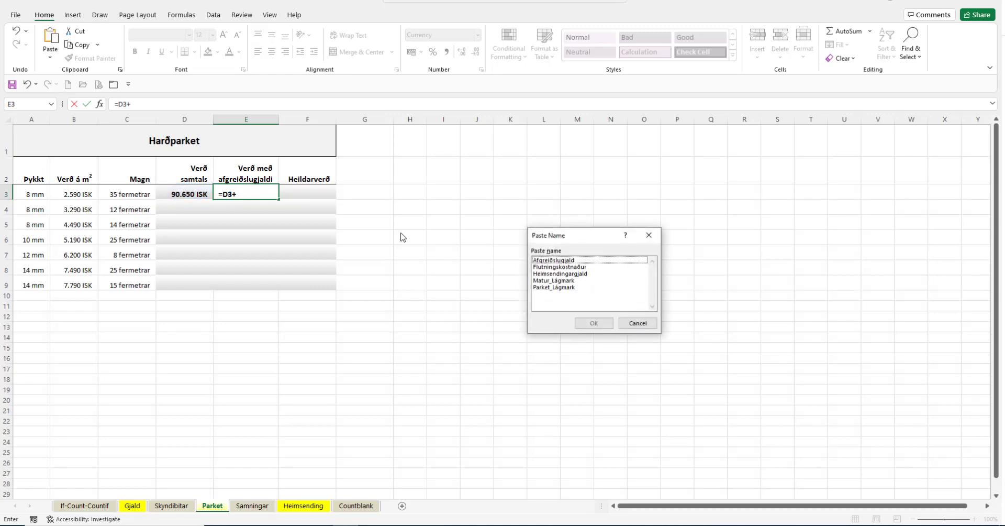
{"action": "left_click", "coordinate": [556, 261]}
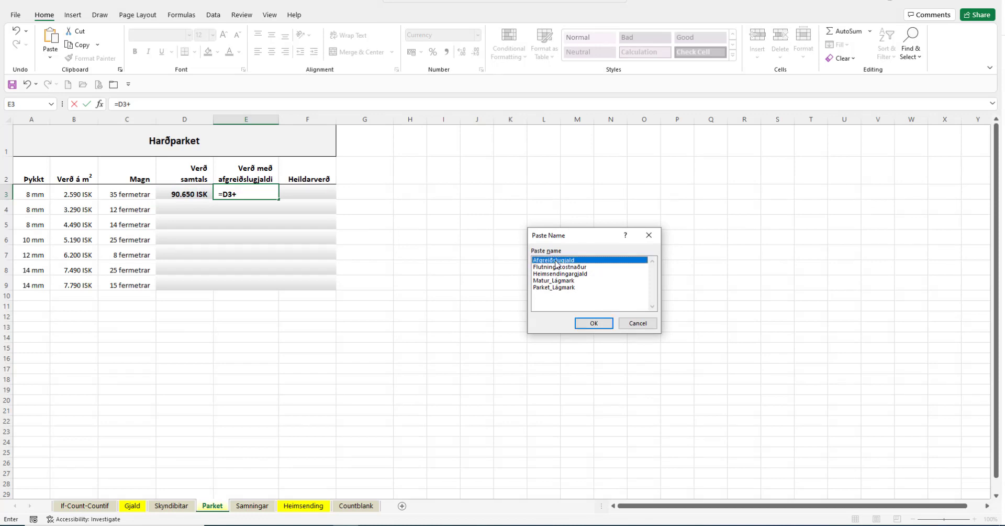
{"action": "left_click", "coordinate": [588, 323]}
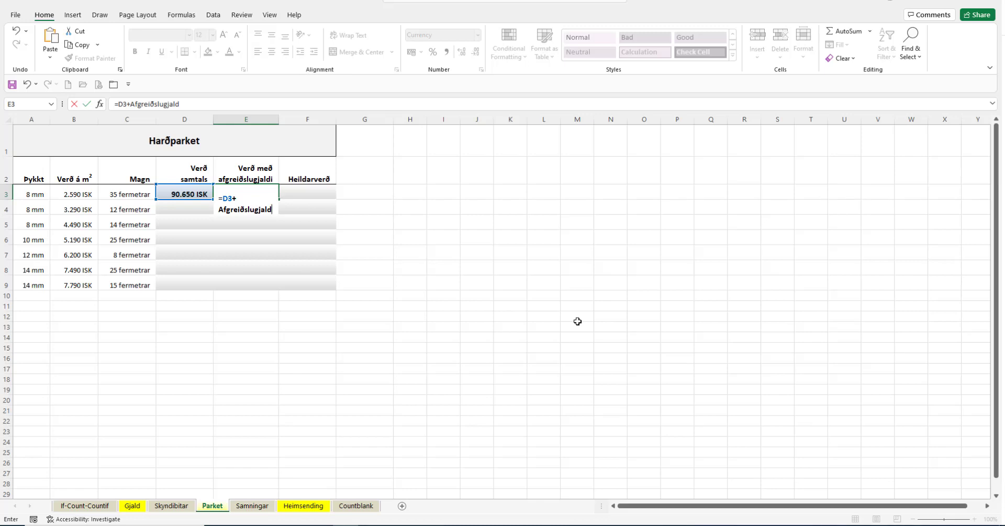
{"action": "key", "text": "ctrl+Return"}
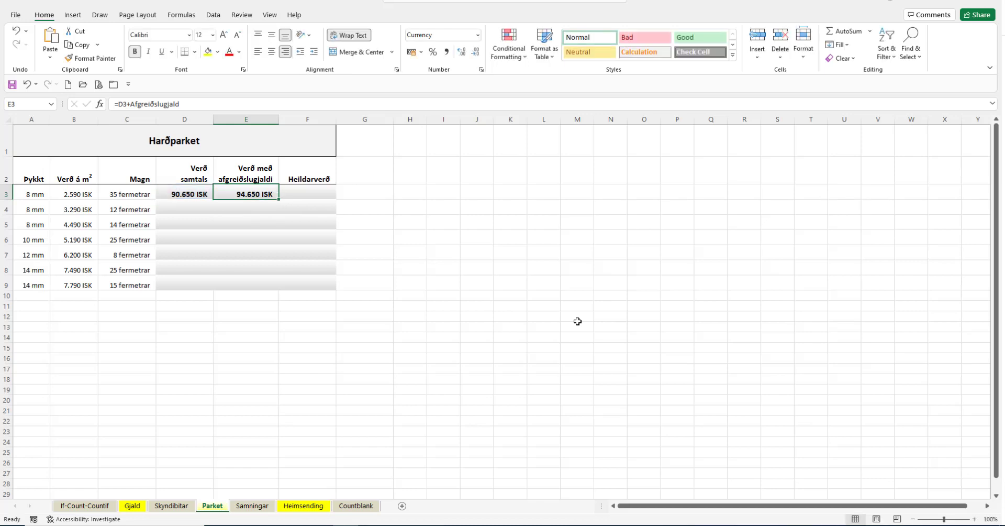
Insert an IF function in F3 with the logical test E3<=Parket_Lágmark, using the defined name.
{"action": "left_click", "coordinate": [297, 190]}
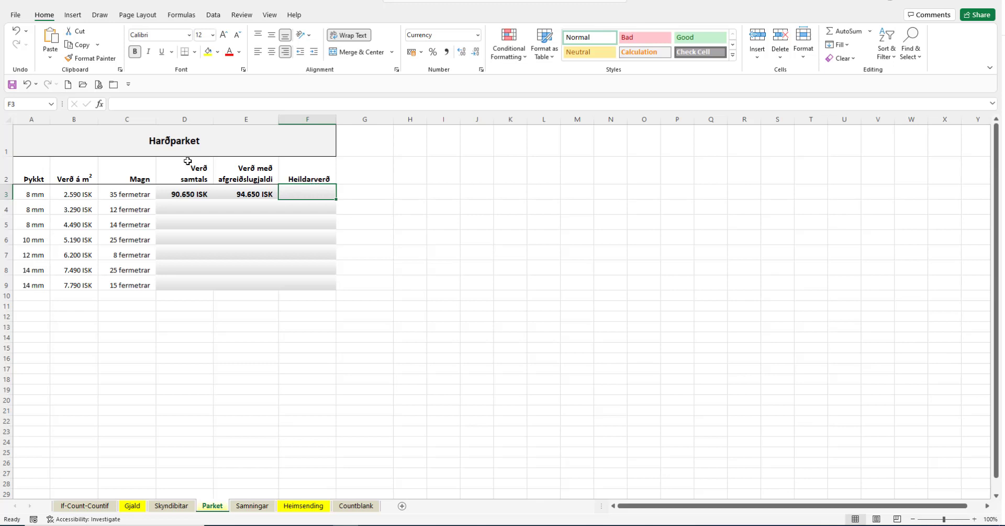
{"action": "left_click", "coordinate": [100, 105]}
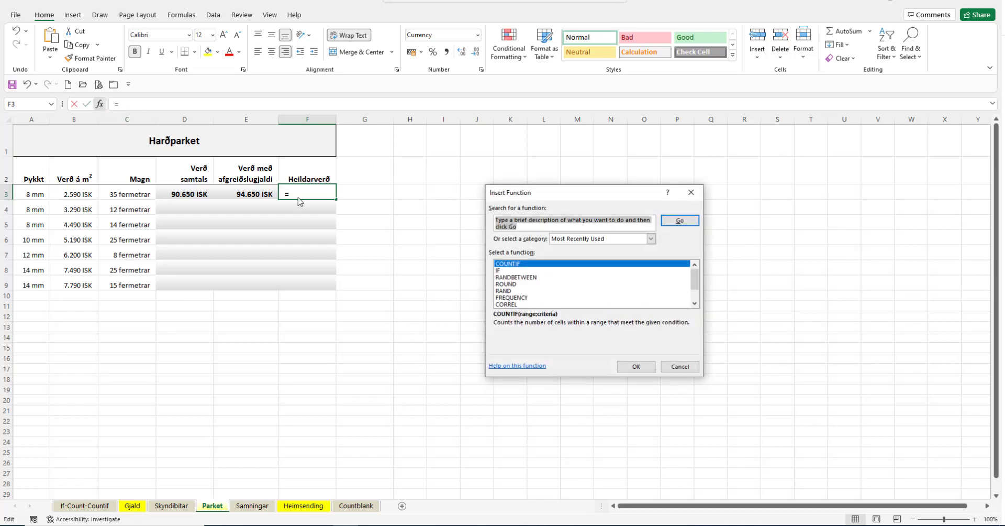
{"action": "left_click", "coordinate": [498, 270]}
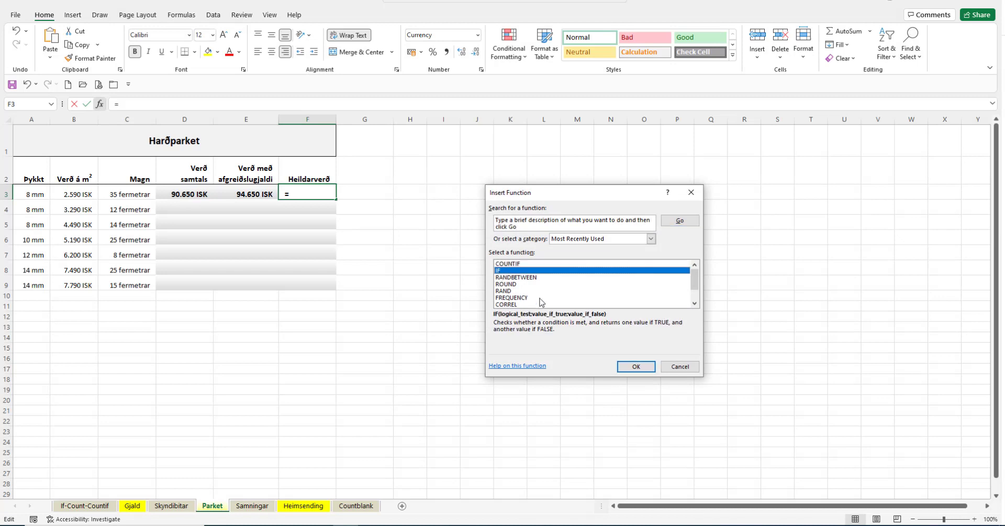
{"action": "left_click", "coordinate": [635, 366]}
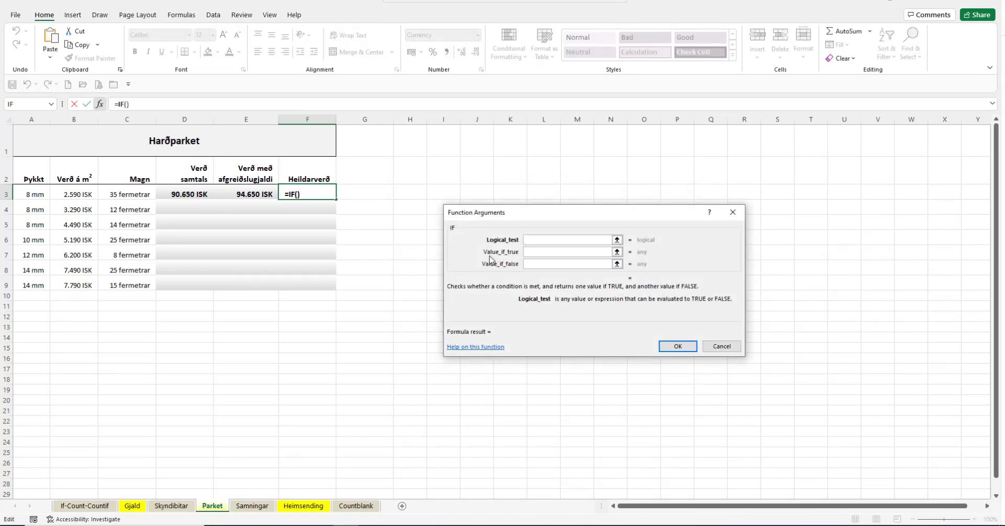
{"action": "left_click", "coordinate": [252, 192]}
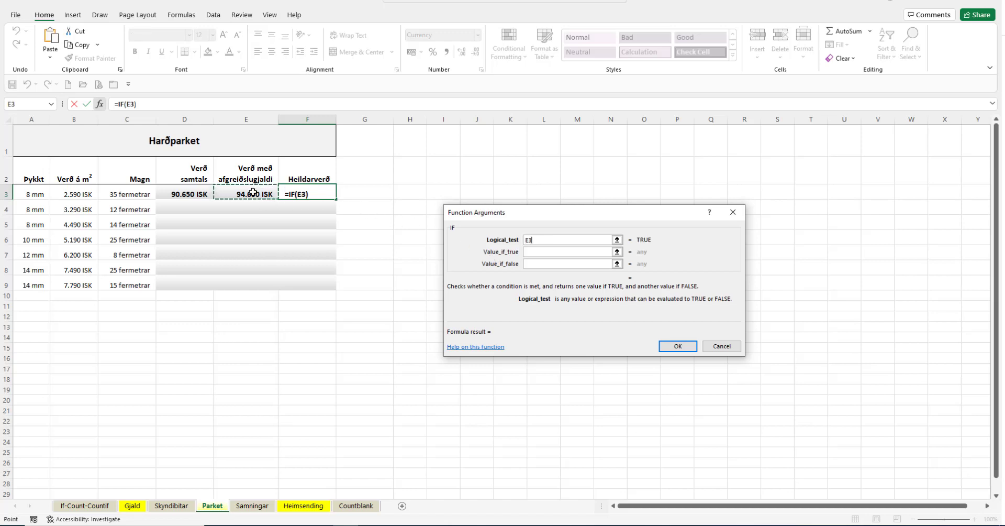
{"action": "type", "text": "<="}
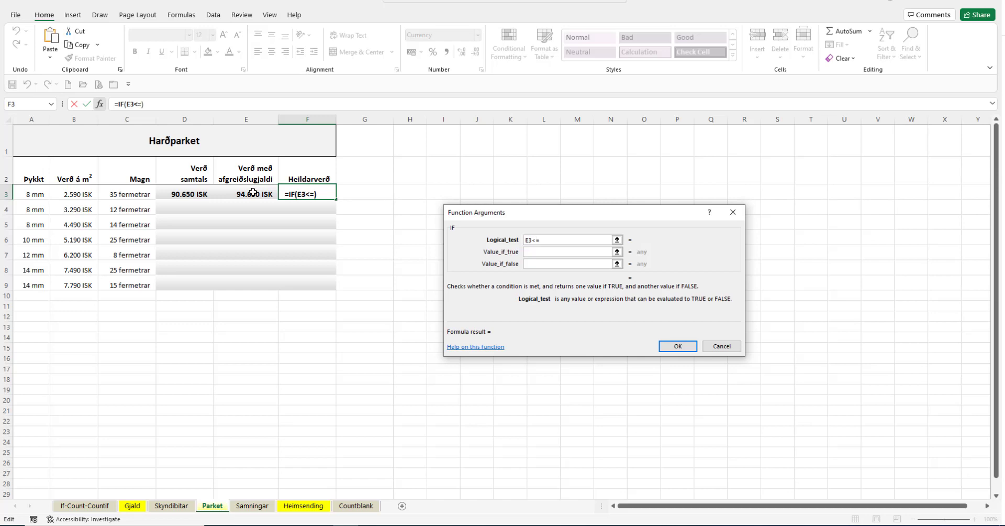
{"action": "key", "text": "F3"}
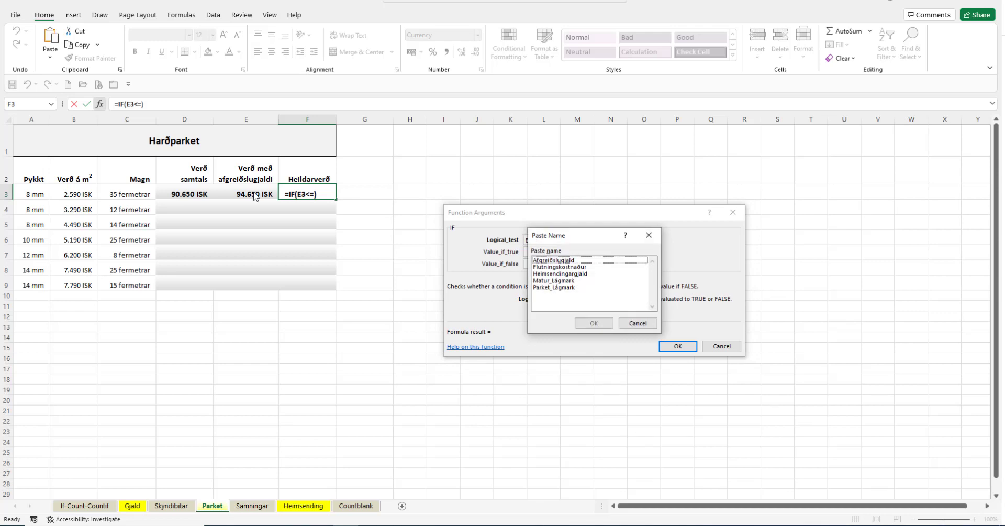
{"action": "left_click", "coordinate": [556, 288]}
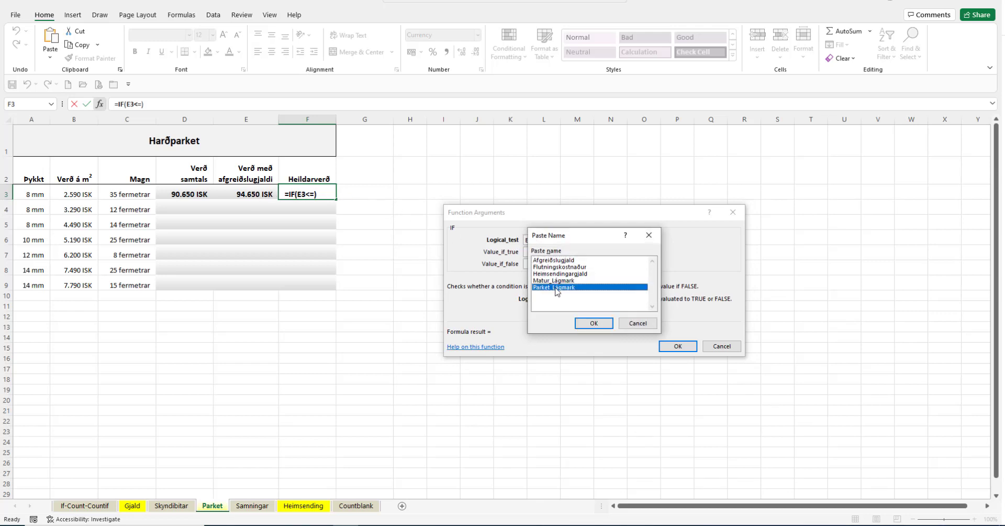
{"action": "left_click", "coordinate": [594, 323]}
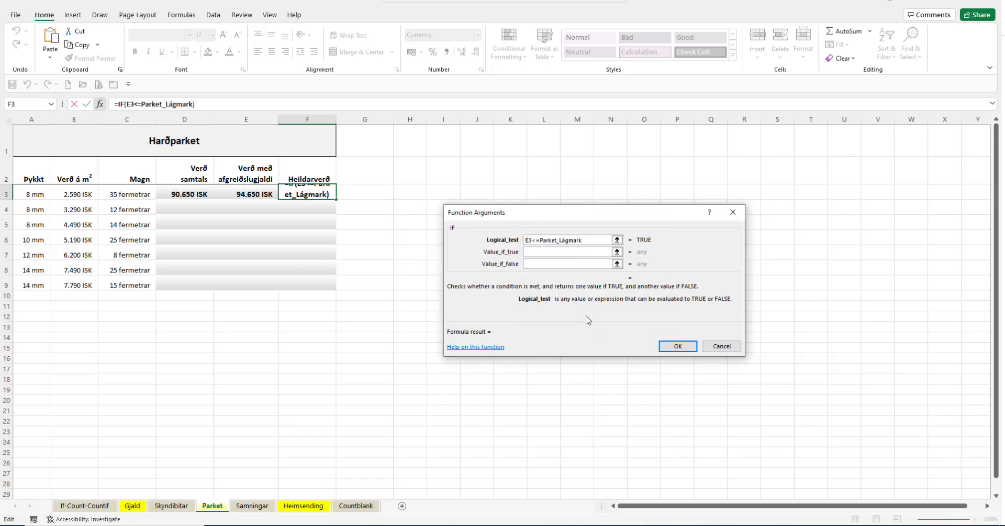
Set the IF function's value if true to E3+Flutningskostnaður, using the defined name.
{"action": "left_click", "coordinate": [546, 251]}
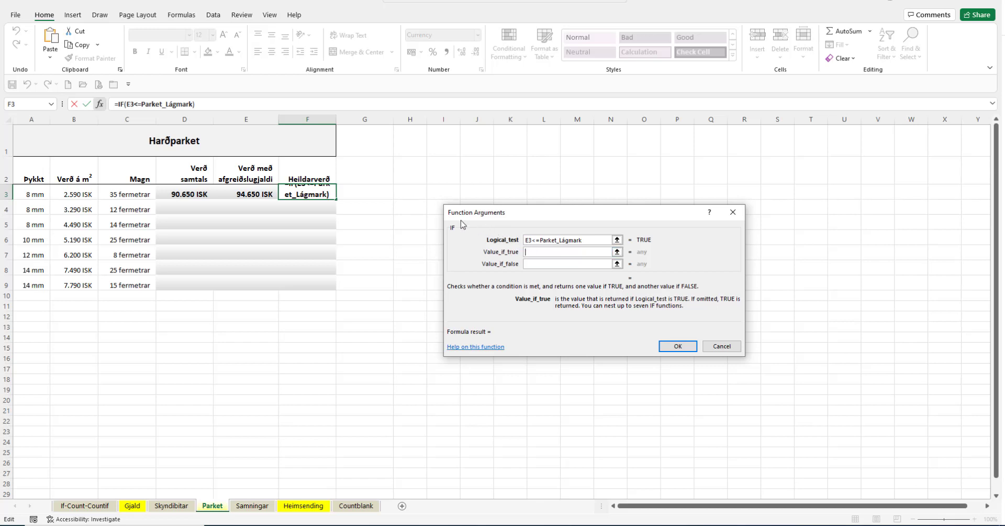
{"action": "left_click", "coordinate": [238, 194]}
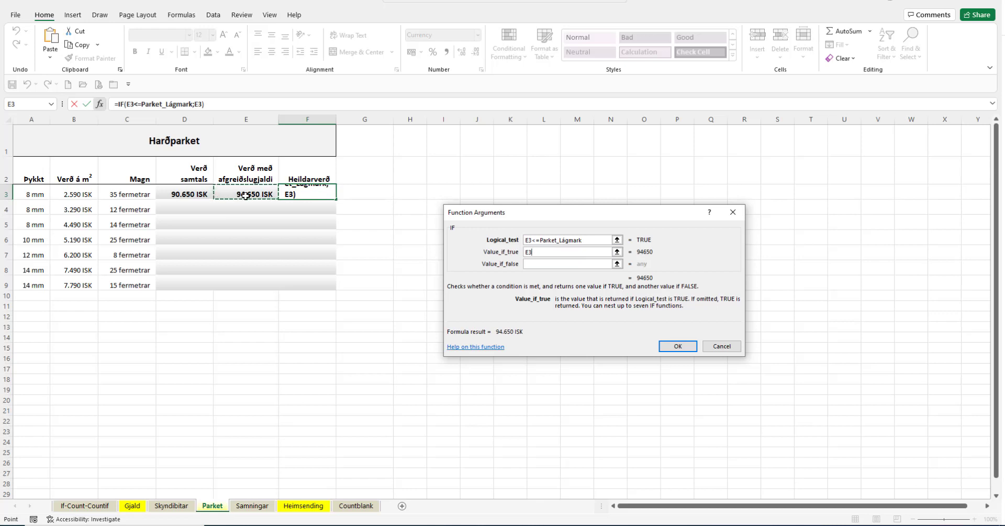
{"action": "type", "text": "+"}
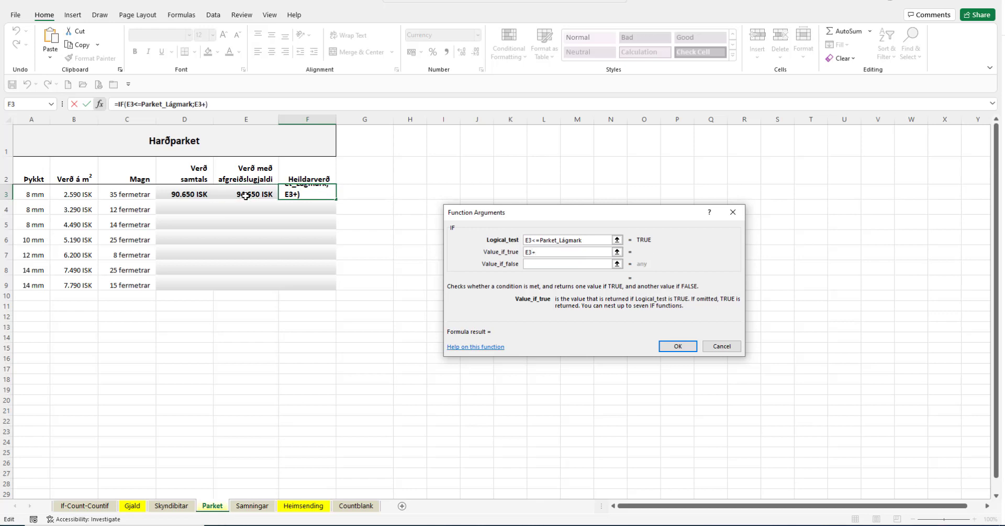
{"action": "key", "text": "F3"}
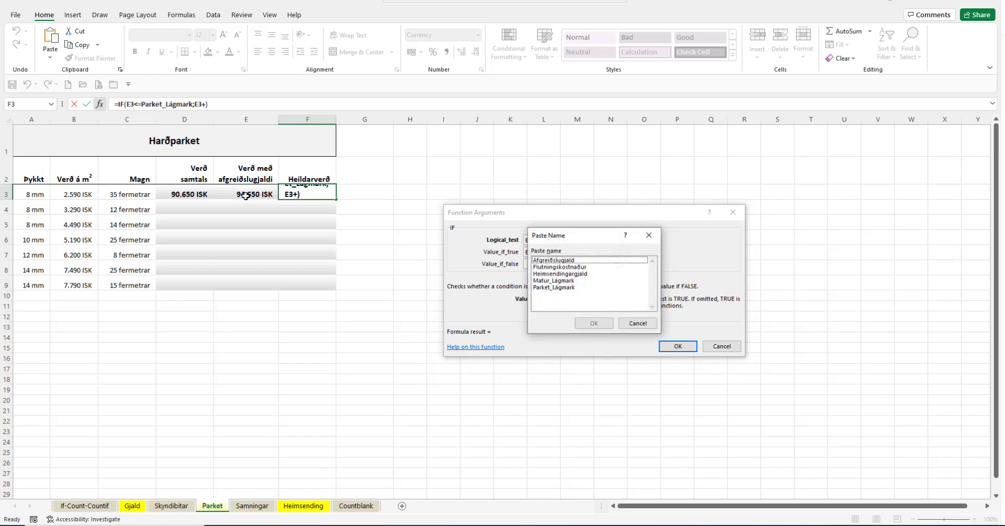
{"action": "left_click", "coordinate": [547, 267]}
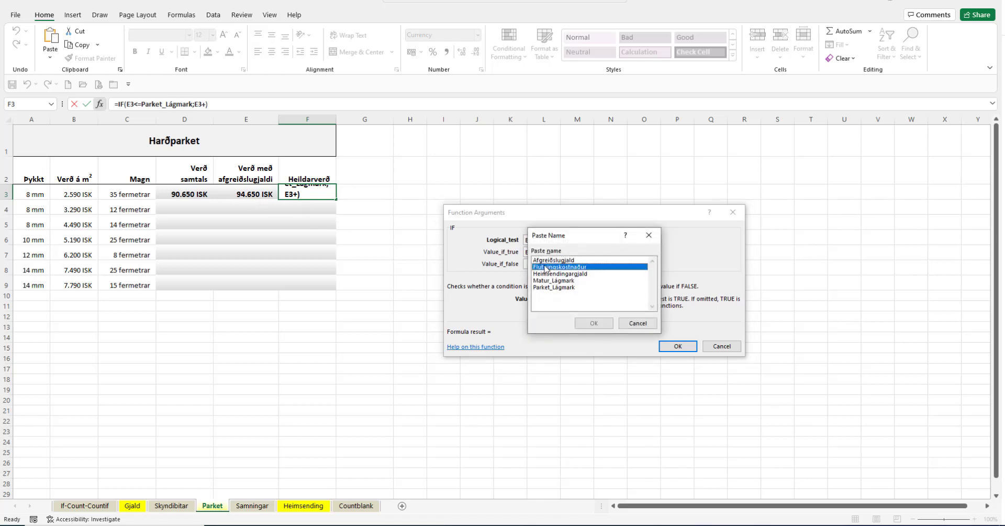
{"action": "left_click", "coordinate": [591, 322]}
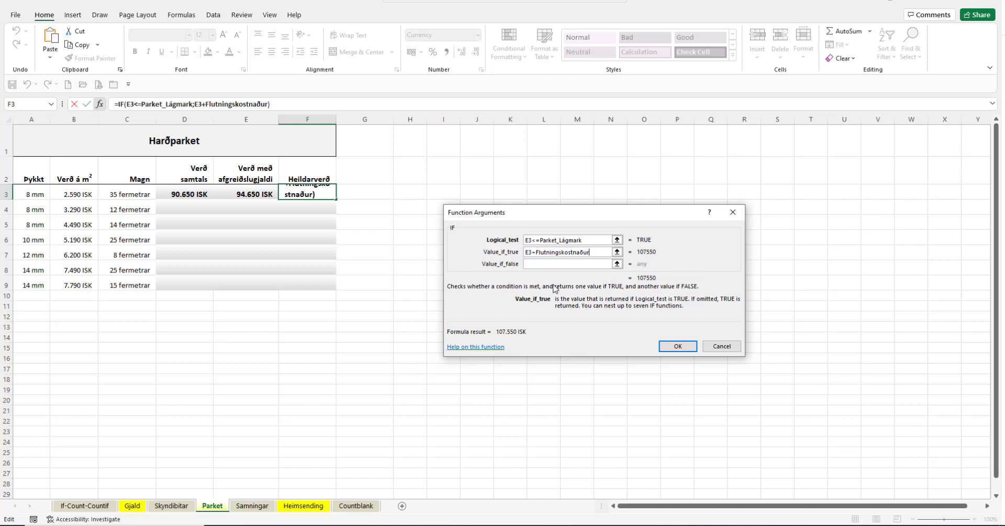
Set the IF function's value if false to E3 and complete the formula in F3.
{"action": "left_click", "coordinate": [543, 264]}
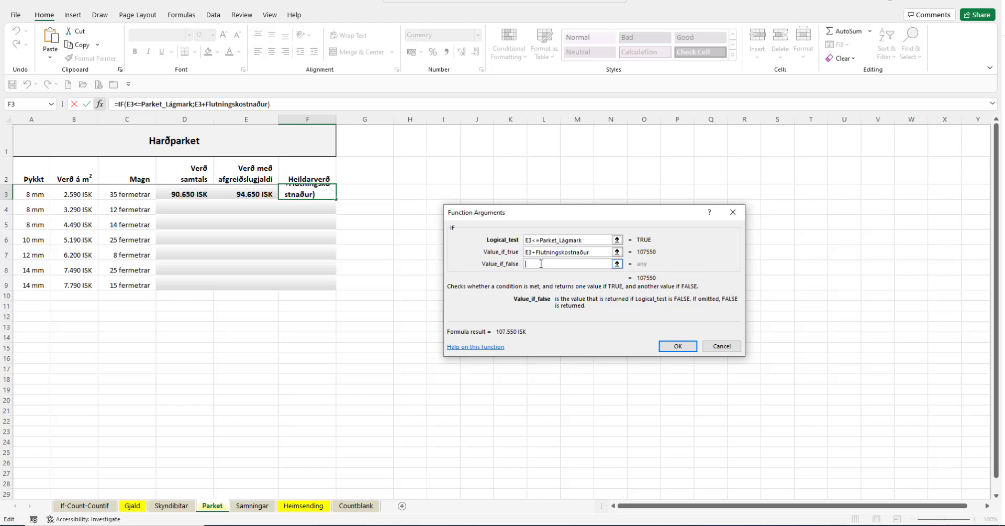
{"action": "left_click", "coordinate": [276, 191]}
{"action": "left_click", "coordinate": [677, 346]}
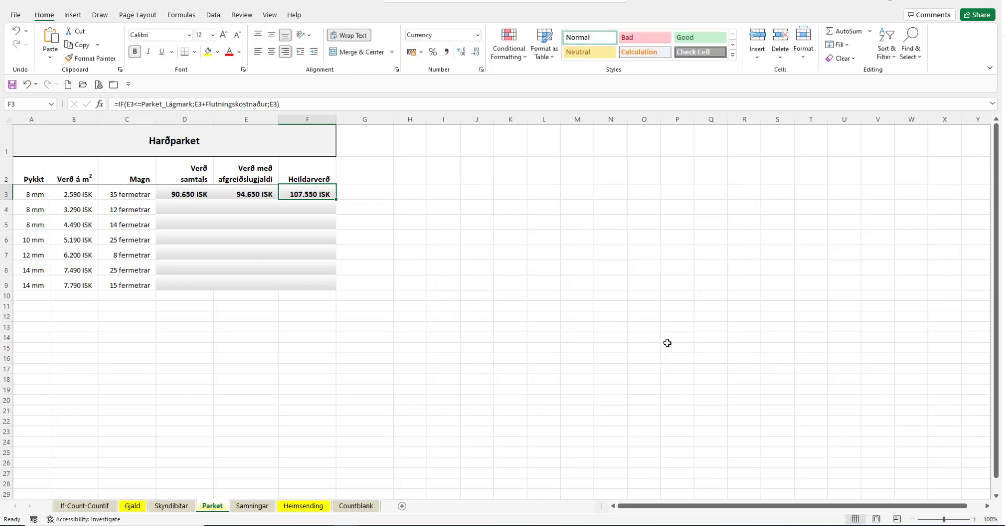
Fill the formulas in D3:F3 down through row 9 and save the workbook.
{"action": "left_click", "coordinate": [190, 193]}
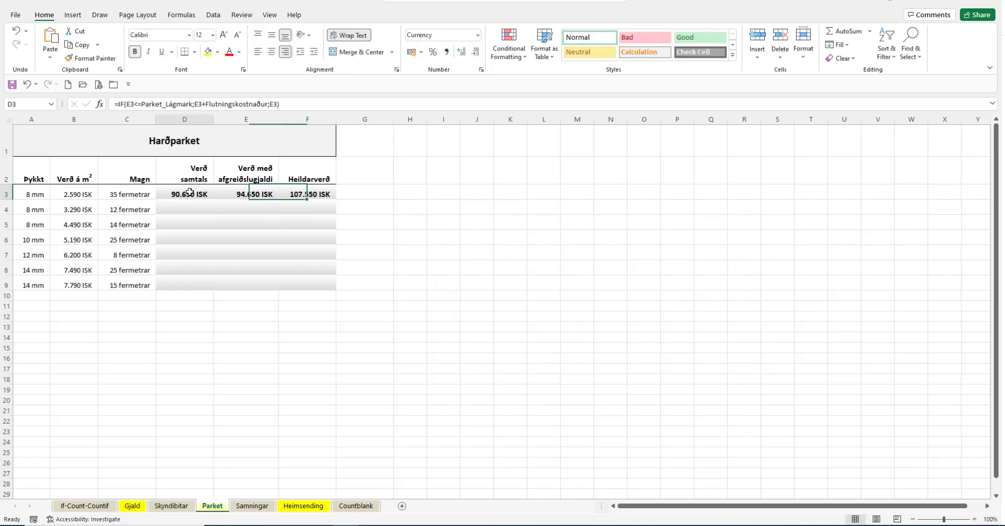
{"action": "left_click_drag", "start_coordinate": [190, 193], "coordinate": [331, 285]}
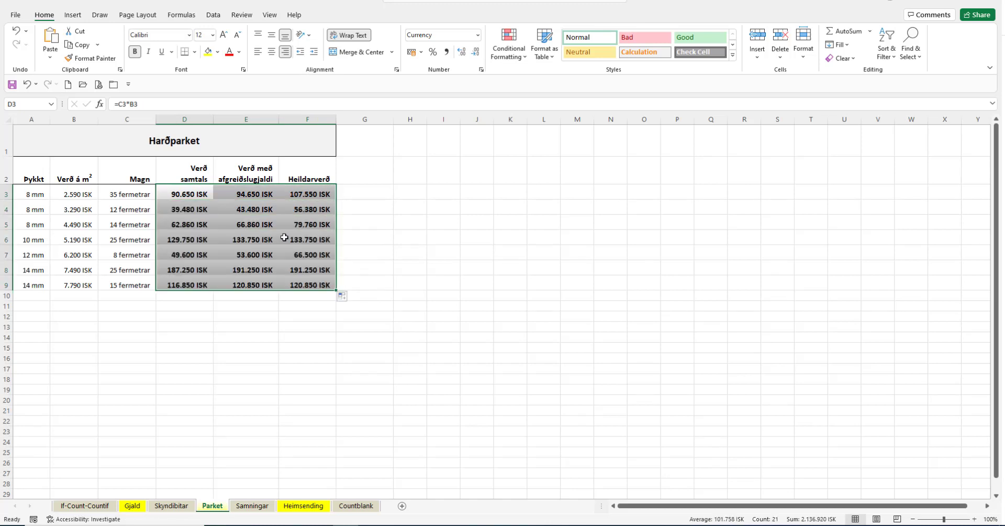
{"action": "left_click", "coordinate": [81, 195]}
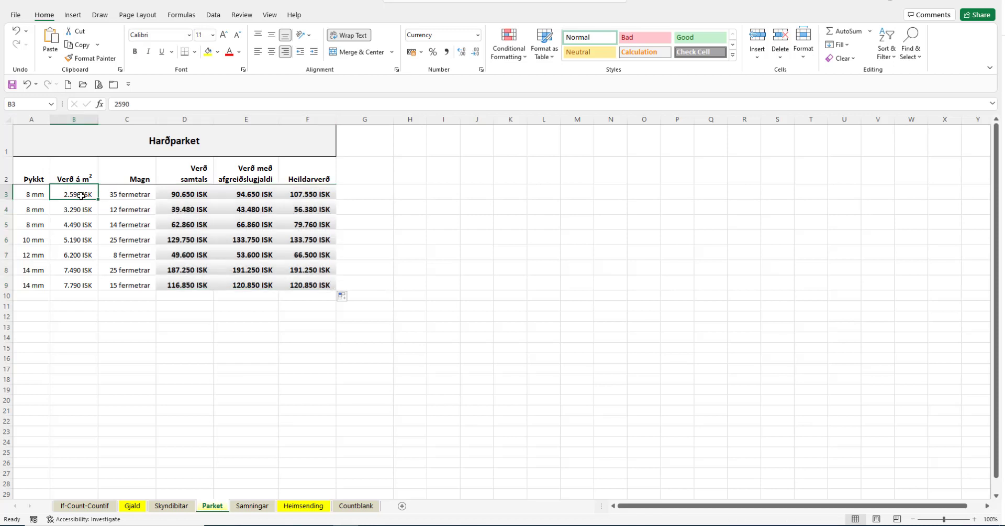
{"action": "left_click", "coordinate": [12, 85]}
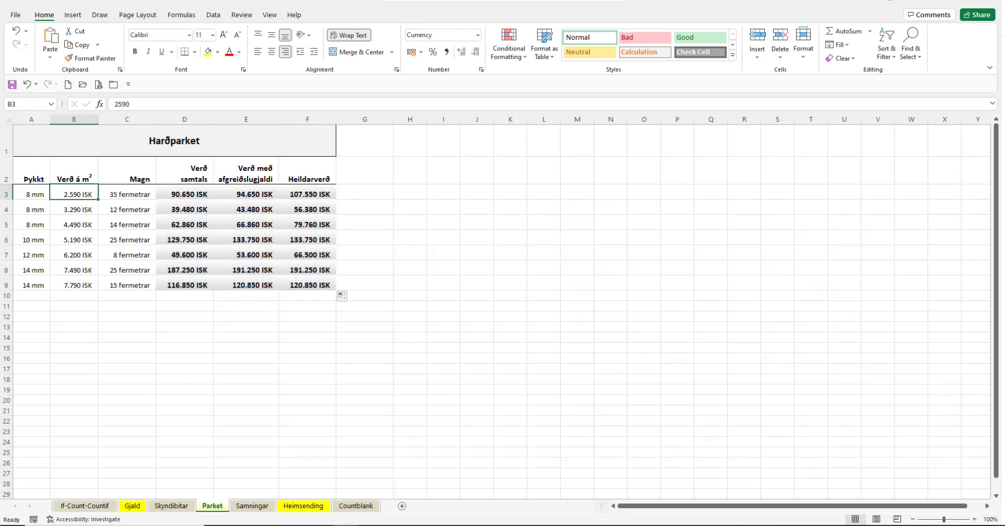